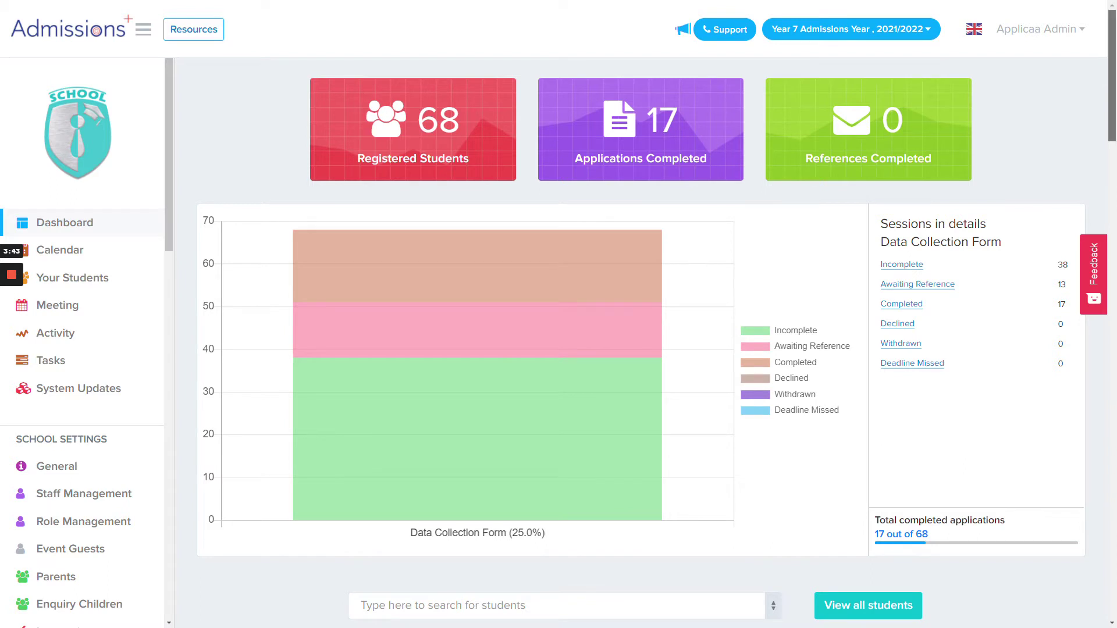
# Start a new data import from the Import page
pyautogui.scroll(-5, 640, 343)
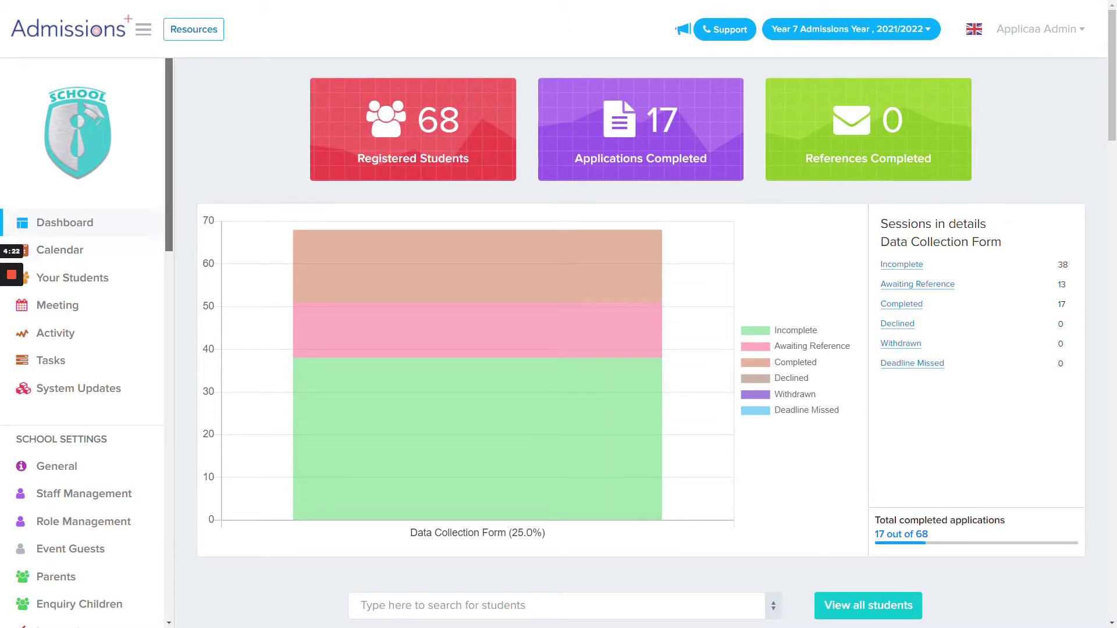
pyautogui.scroll(-10, 81, 250)
pyautogui.scroll(-3, 81, 512)
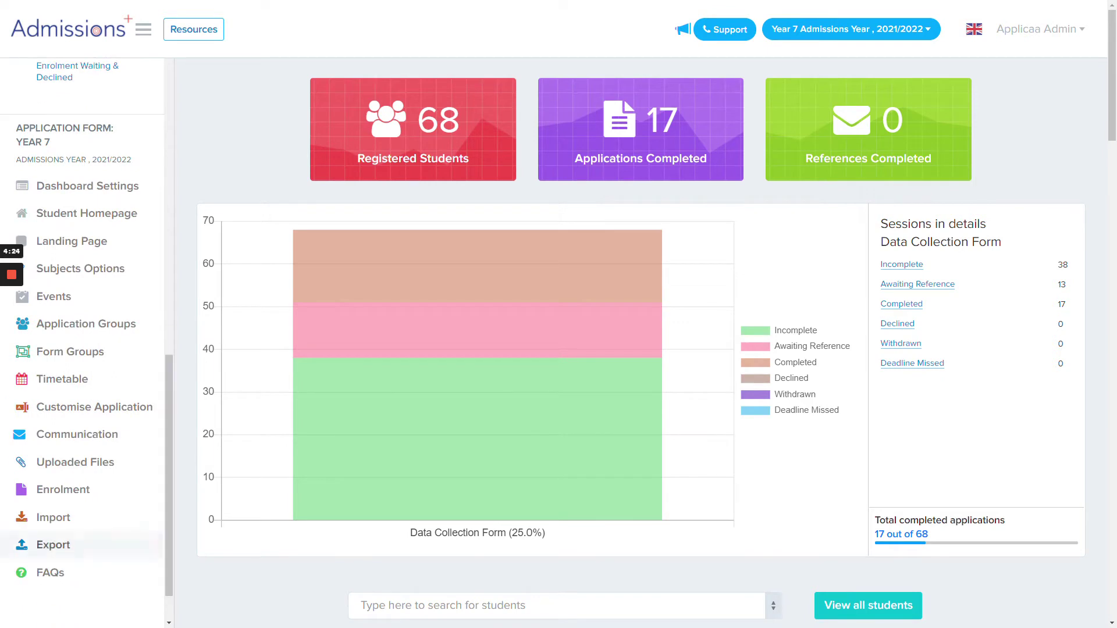
pyautogui.click(53, 518)
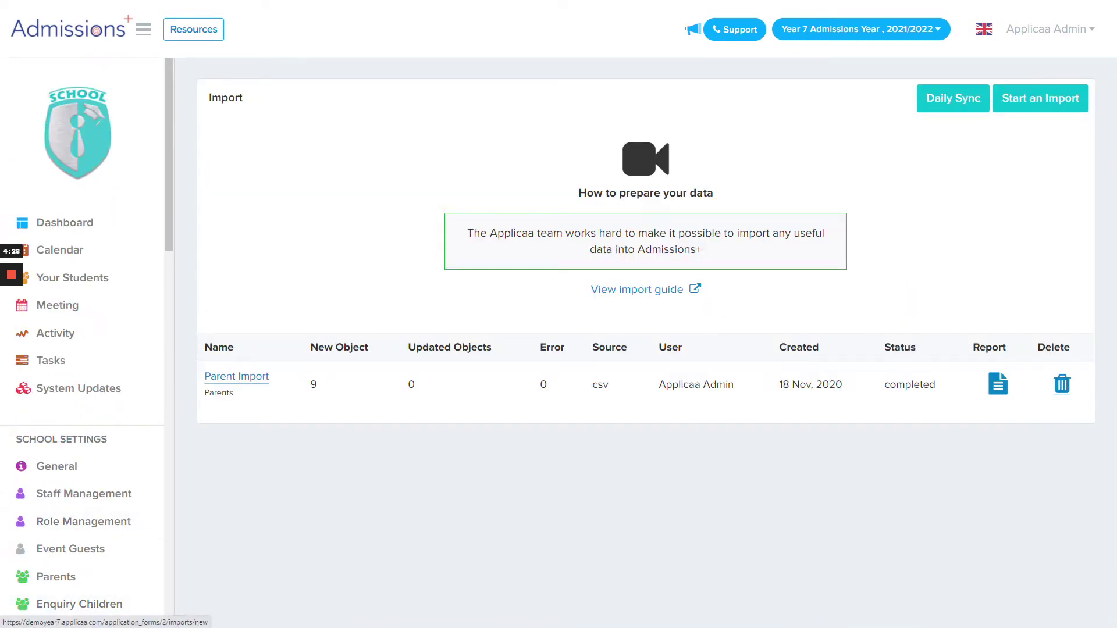
pyautogui.click(1040, 98)
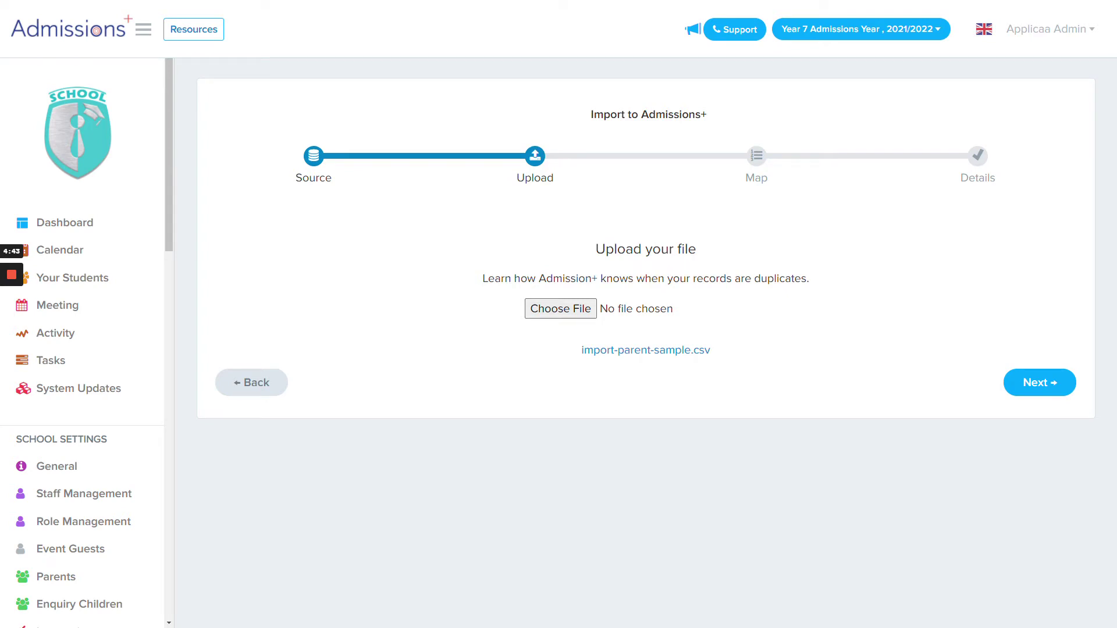
# Upload the parents CSV, accept the column mapping and complete the import of 9 records
pyautogui.press('Return')
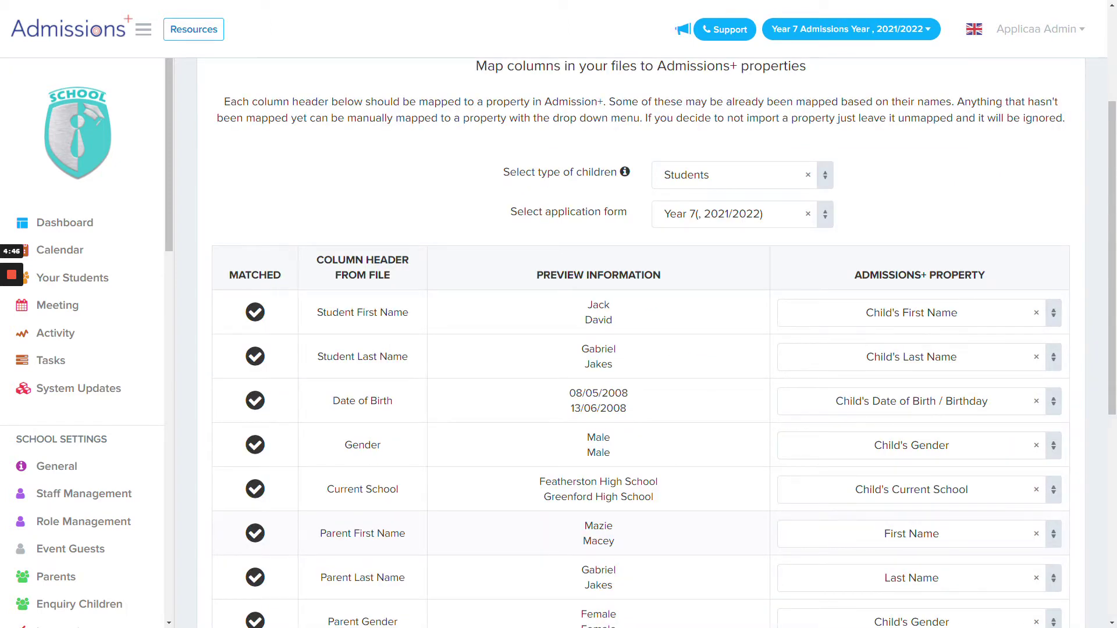
pyautogui.scroll(-2, 664, 343)
pyautogui.scroll(-2, 663, 343)
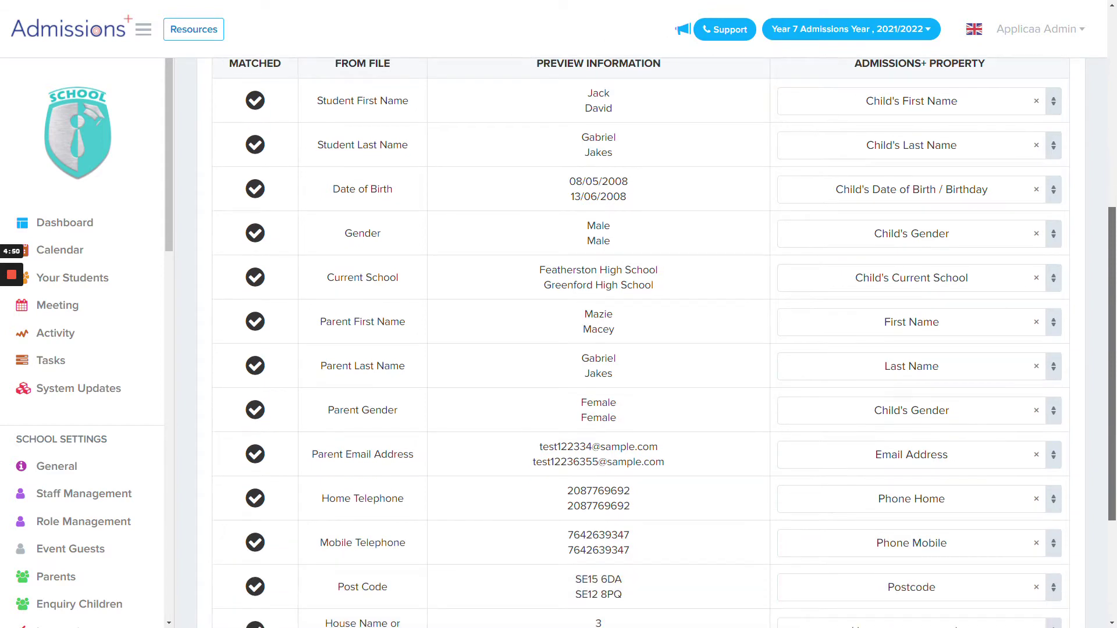
pyautogui.scroll(1, 664, 343)
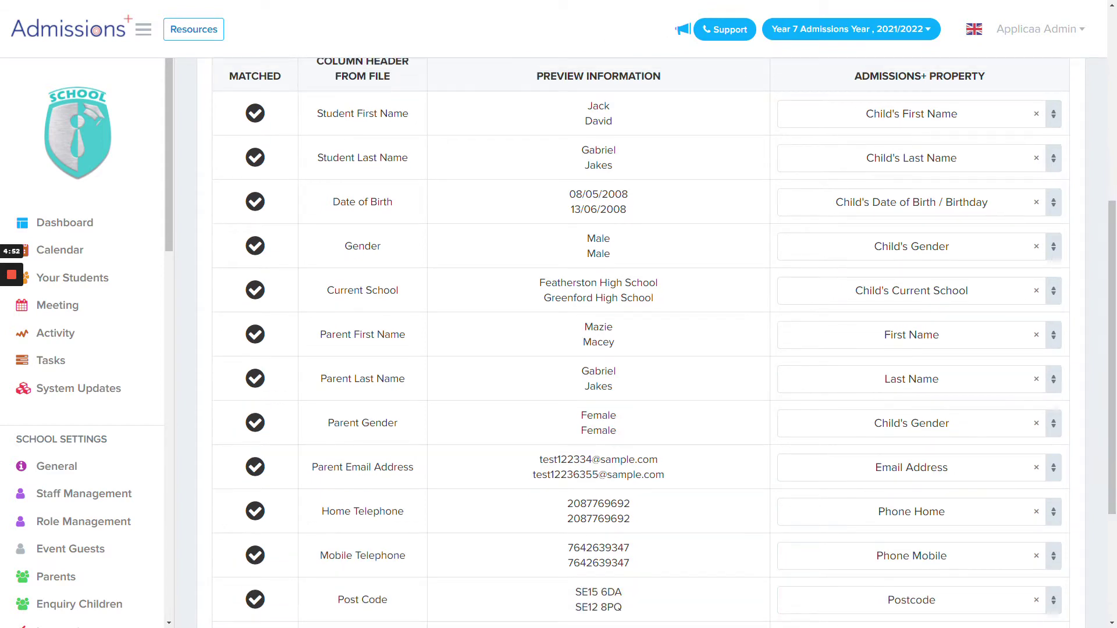
pyautogui.scroll(-5, 664, 343)
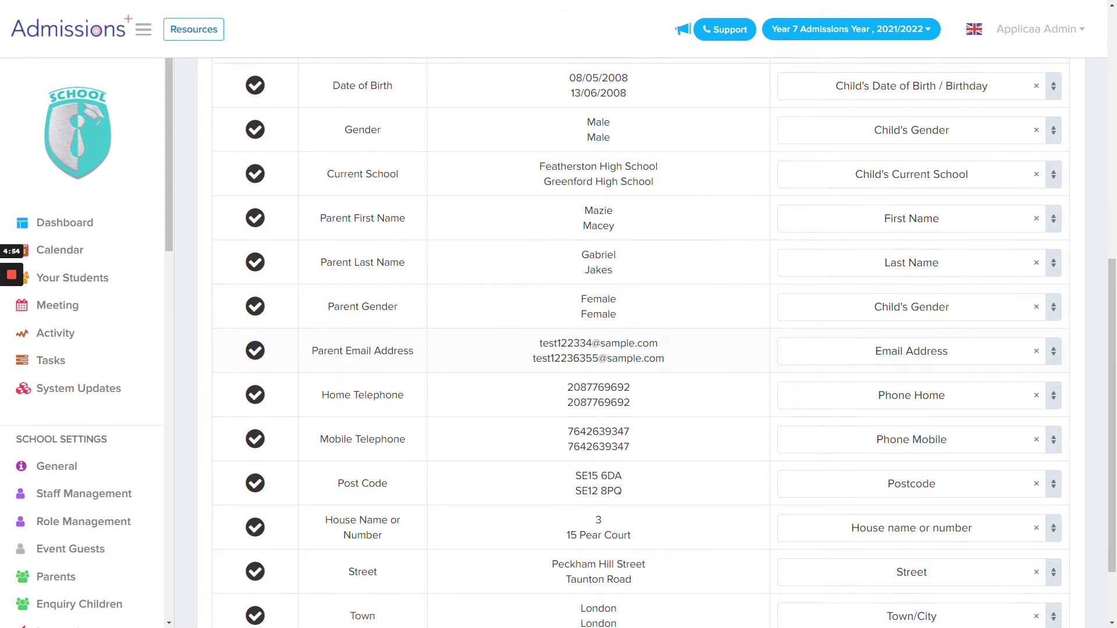
pyautogui.click(1030, 570)
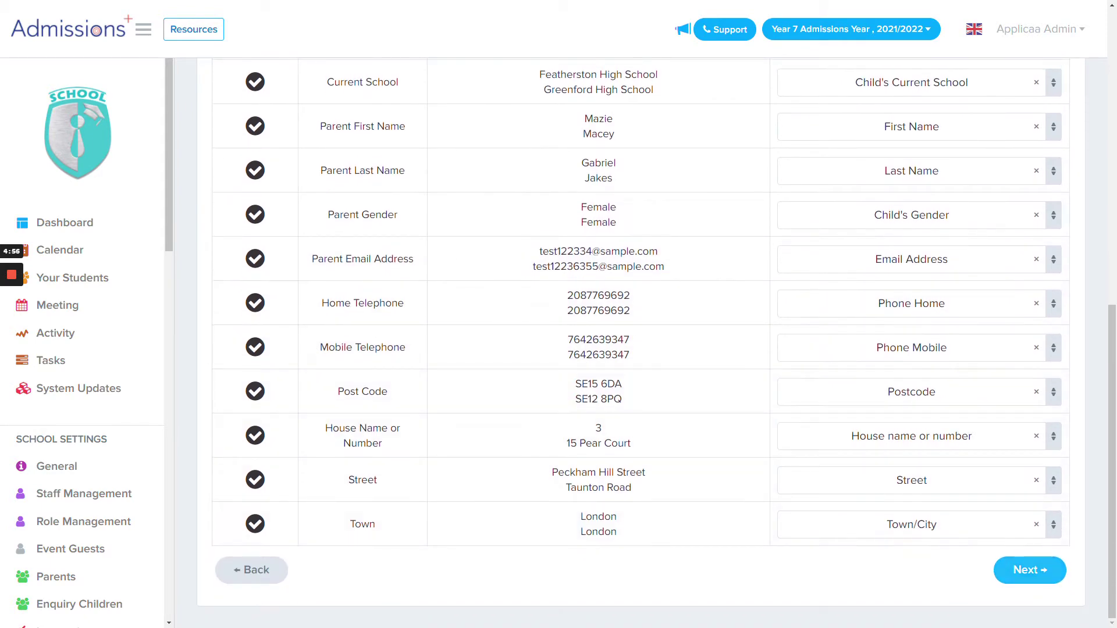
pyautogui.scroll(-7, 640, 343)
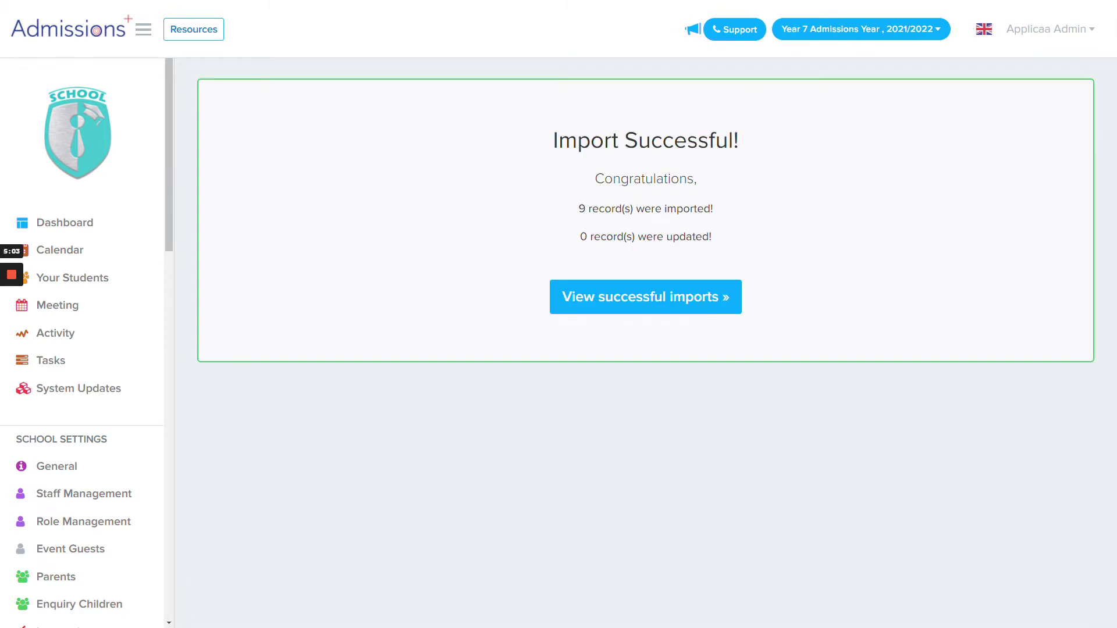
# Select all nine imported parents and preview their welcome email
pyautogui.click(646, 297)
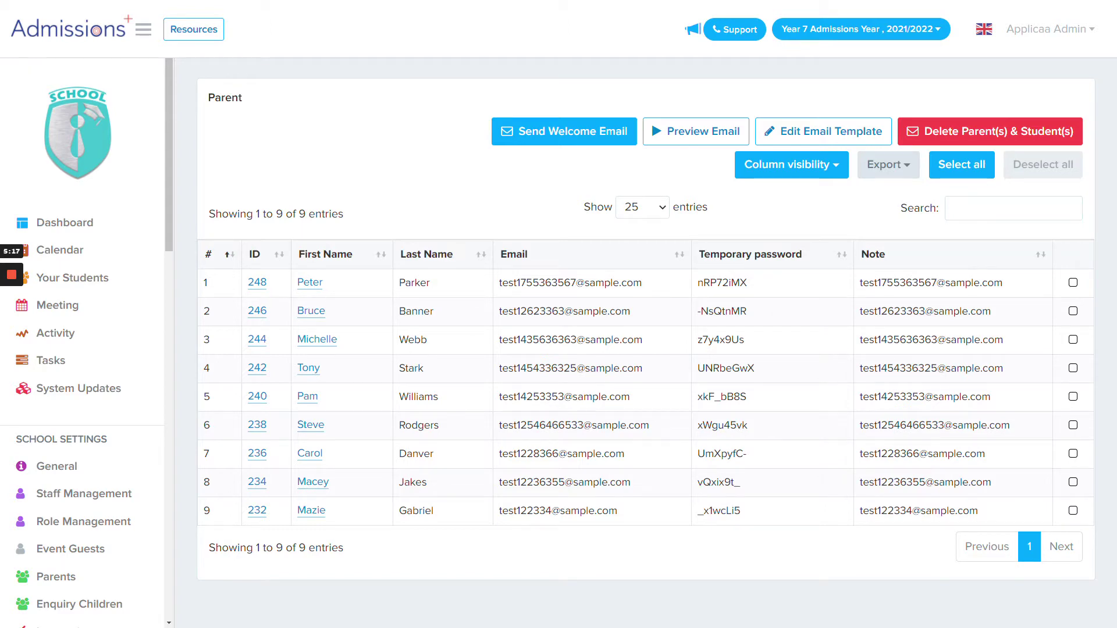
pyautogui.click(962, 164)
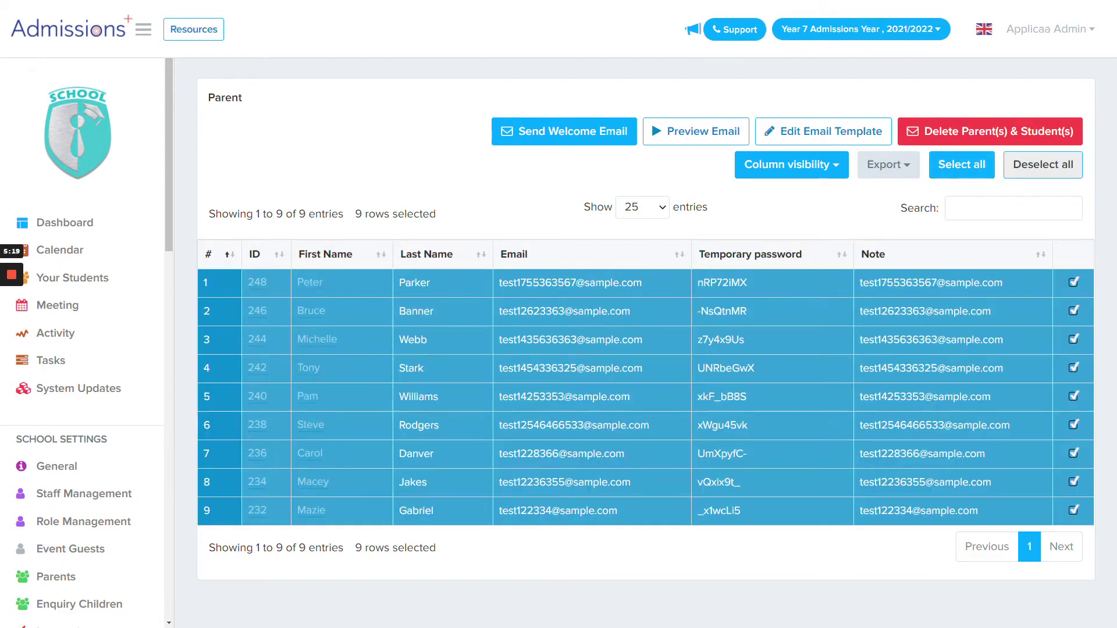
pyautogui.click(695, 131)
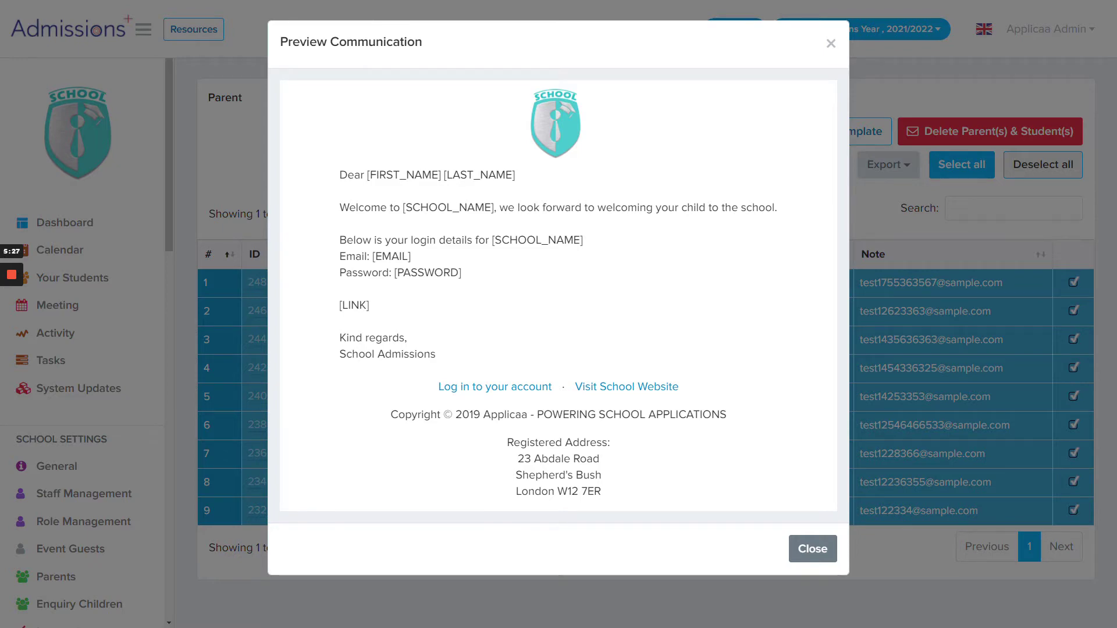
pyautogui.click(831, 44)
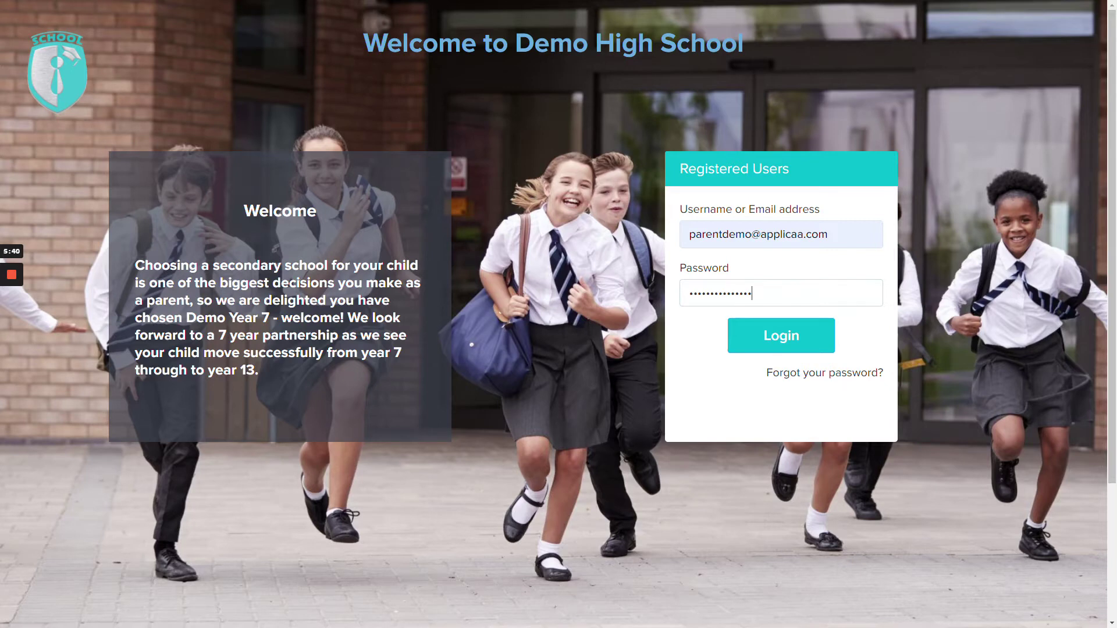
# Log in to the parent portal and scroll to the second child's application card
pyautogui.press('Return')
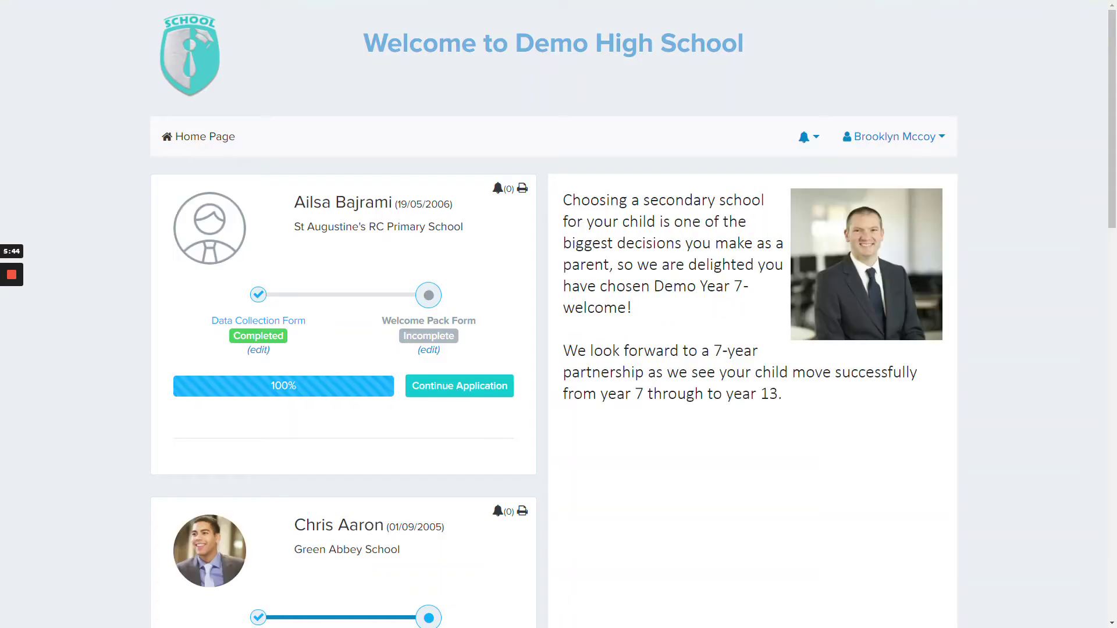
pyautogui.scroll(-1, 559, 314)
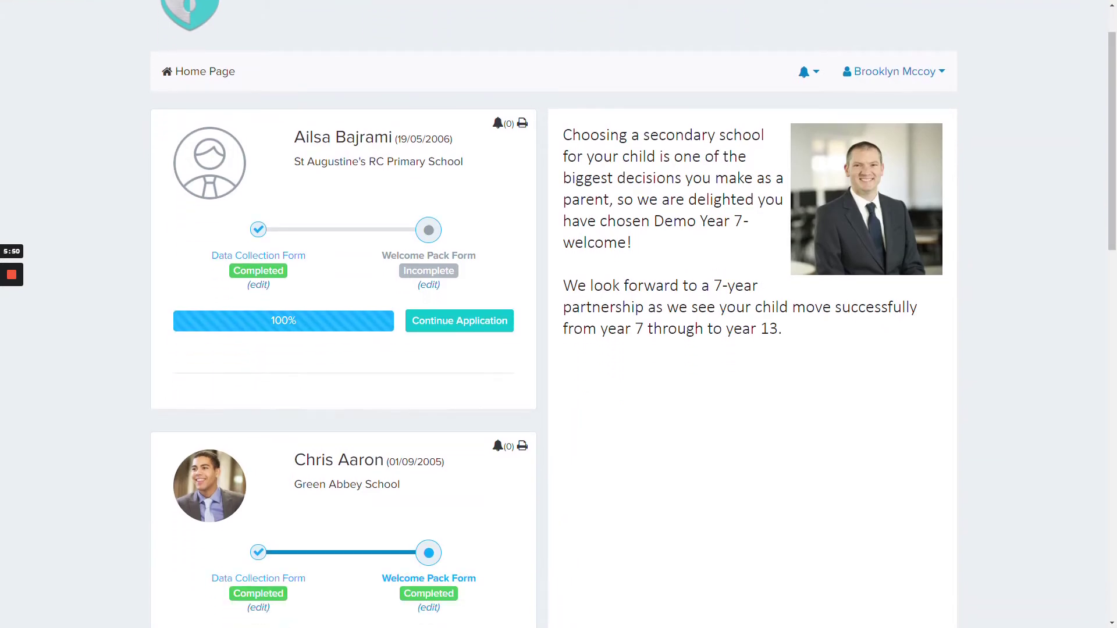
pyautogui.scroll(-1, 559, 314)
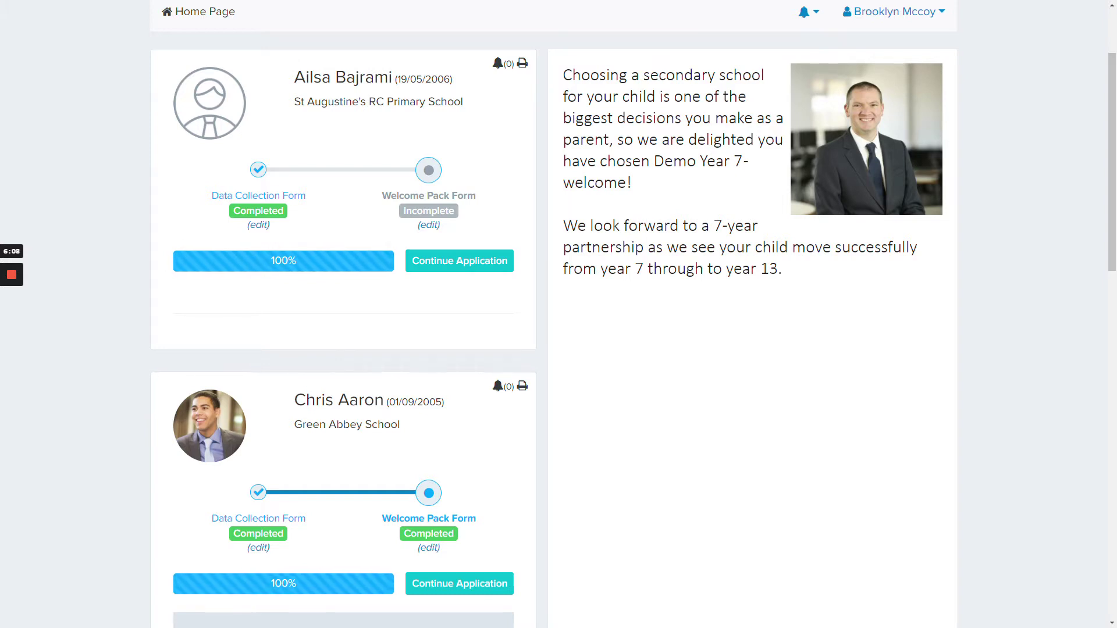
pyautogui.scroll(-3, 558, 314)
pyautogui.scroll(1, 558, 314)
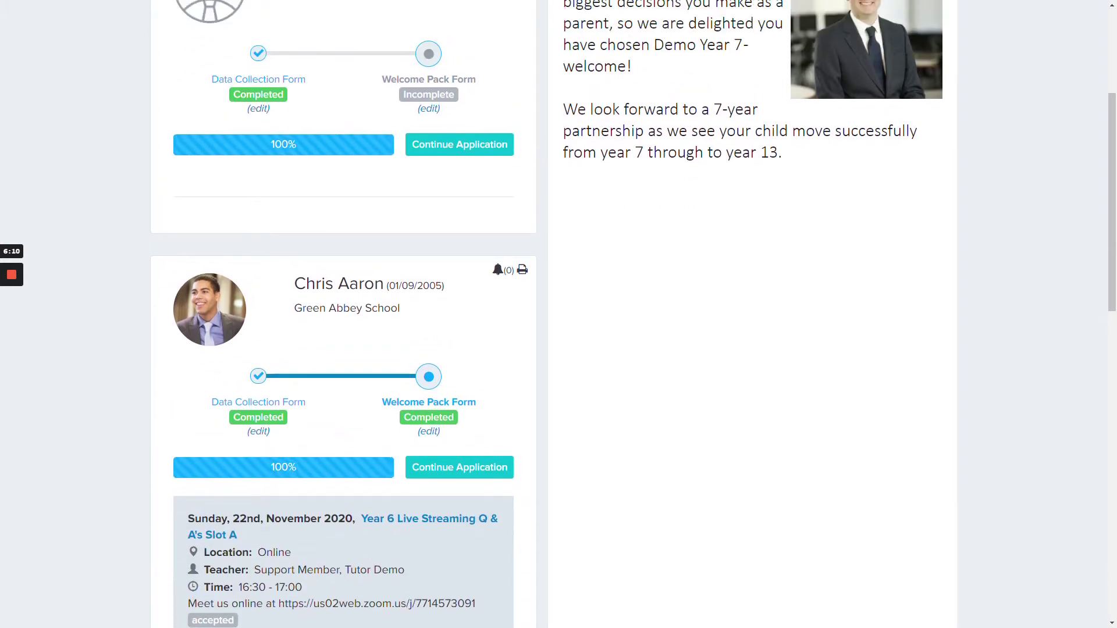
pyautogui.click(459, 468)
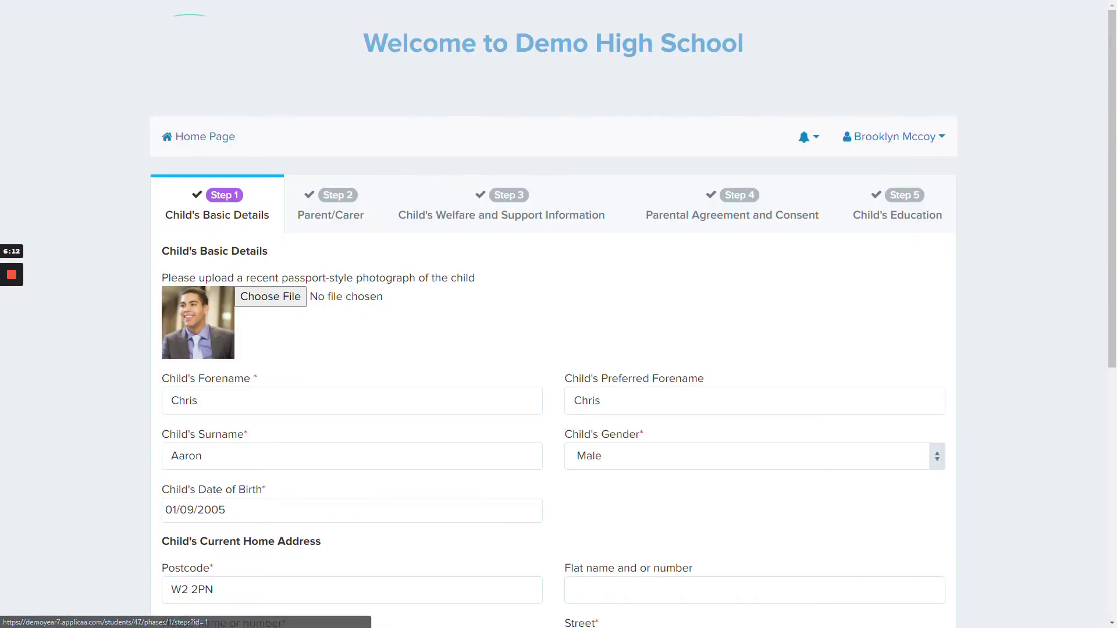
pyautogui.scroll(-1, 559, 314)
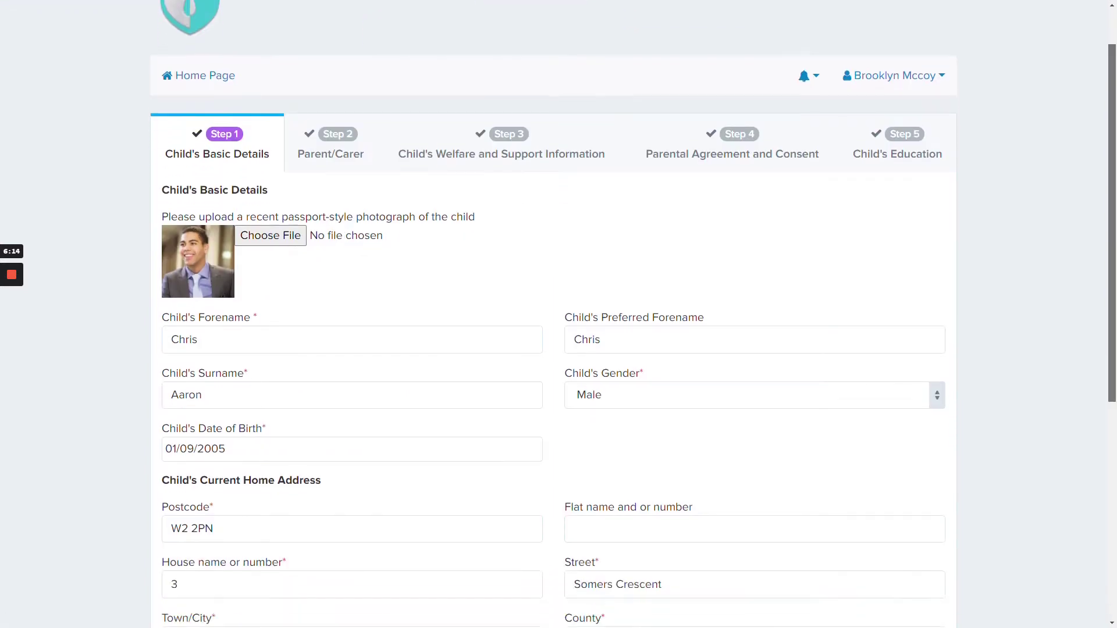
pyautogui.scroll(-1, 559, 314)
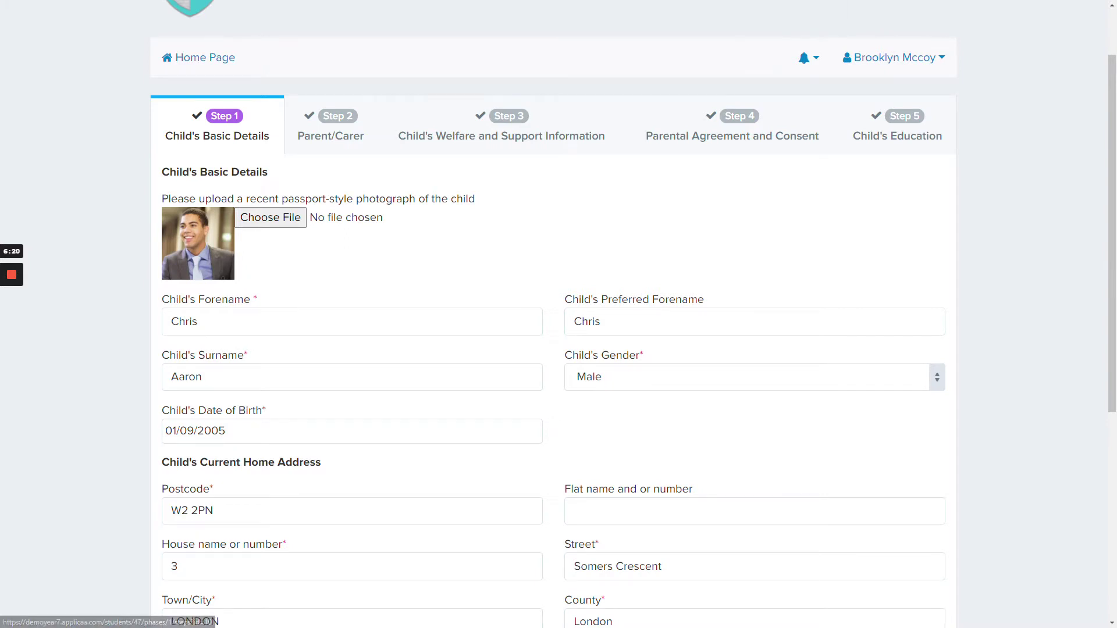
pyautogui.scroll(-4, 559, 314)
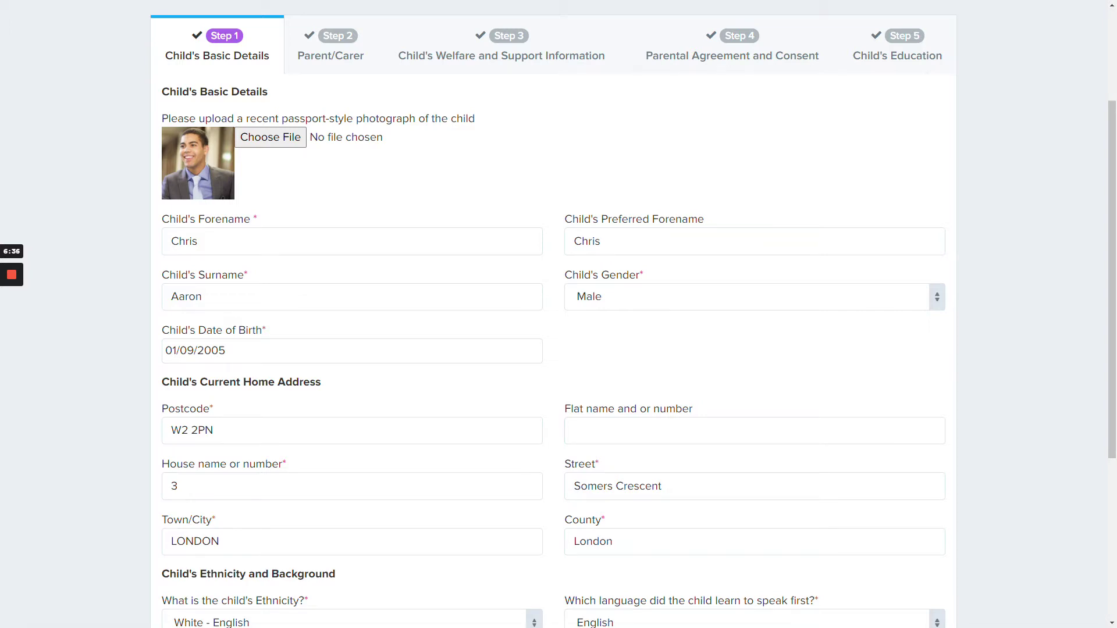
pyautogui.scroll(-1, 558, 314)
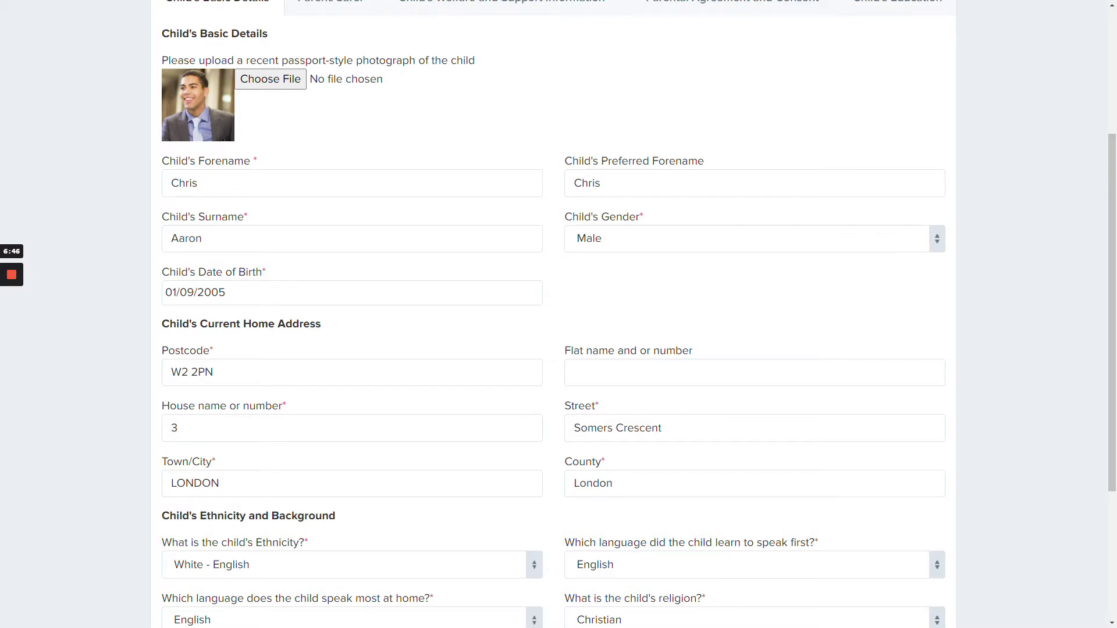
pyautogui.scroll(-3, 558, 315)
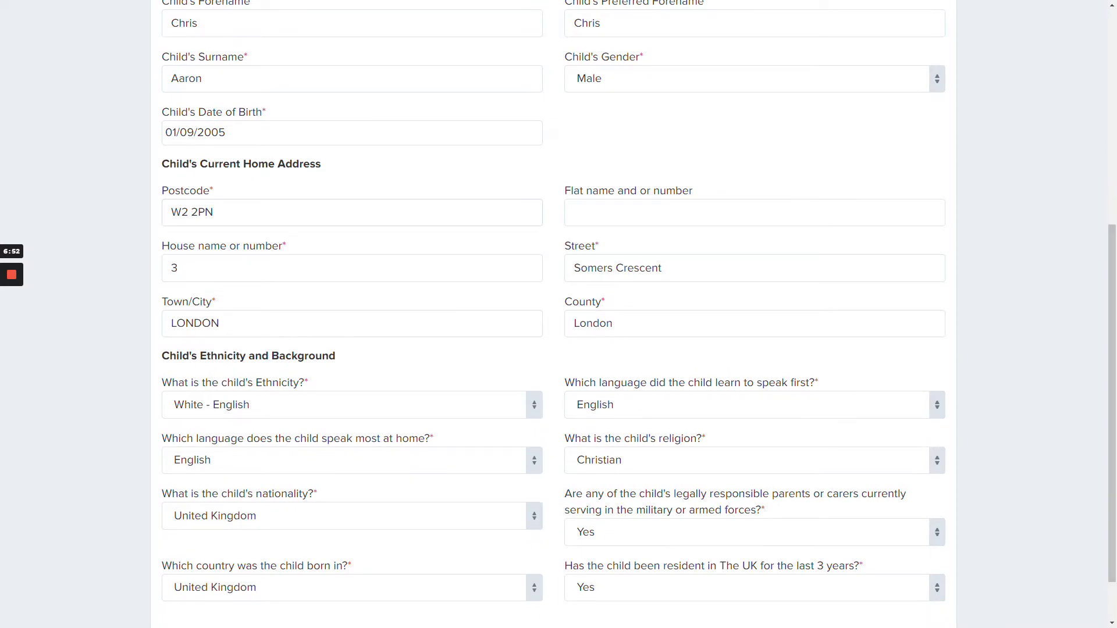
# Pick the house 13 address from the postcode suggestions, keeping the same postcode and street
pyautogui.press('BackSpace')
pyautogui.write('N')
pyautogui.press('Down')
pyautogui.press('Down')
pyautogui.press('Down')
pyautogui.press('Down')
pyautogui.press('Down')
pyautogui.press('Down')
pyautogui.press('Down')
pyautogui.press('Down')
pyautogui.press('Down')
pyautogui.press('Down')
pyautogui.press('Down')
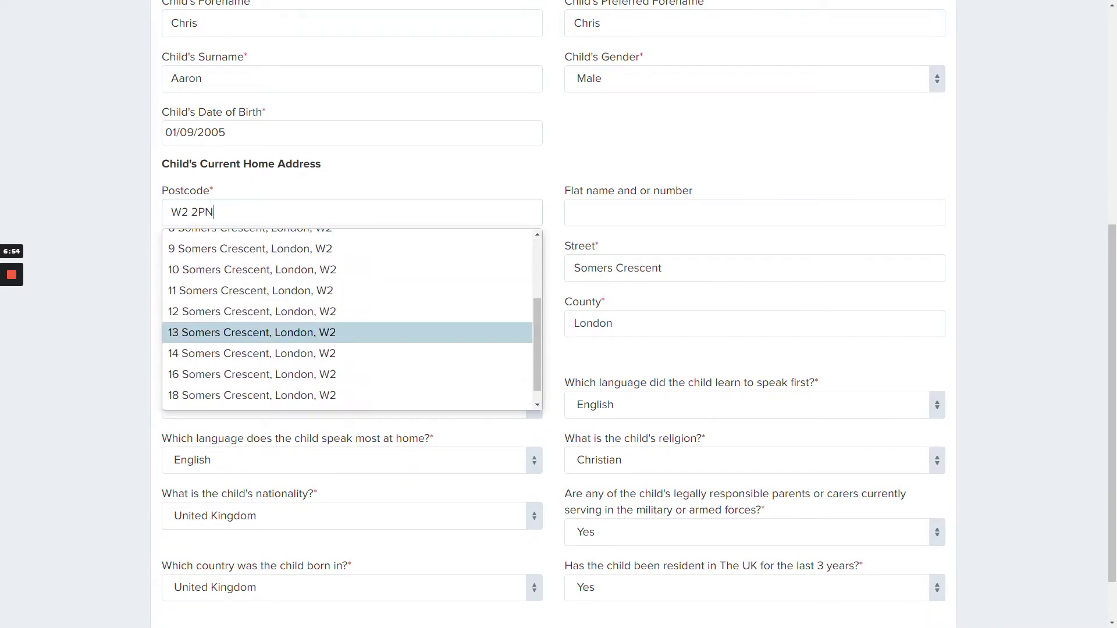
pyautogui.press('Return')
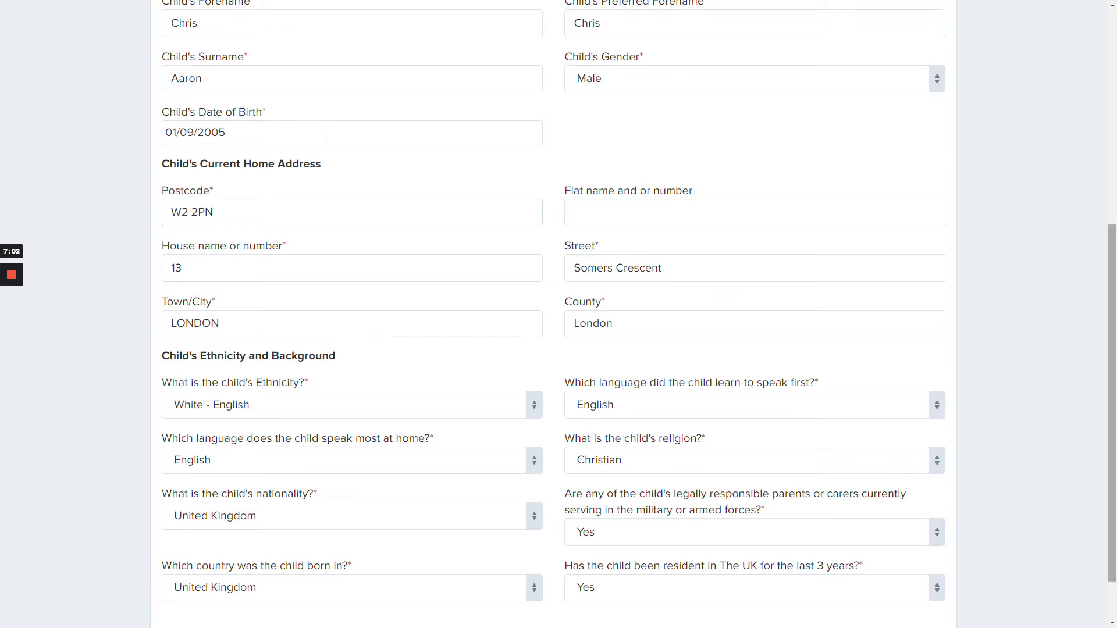
pyautogui.scroll(-1, 559, 315)
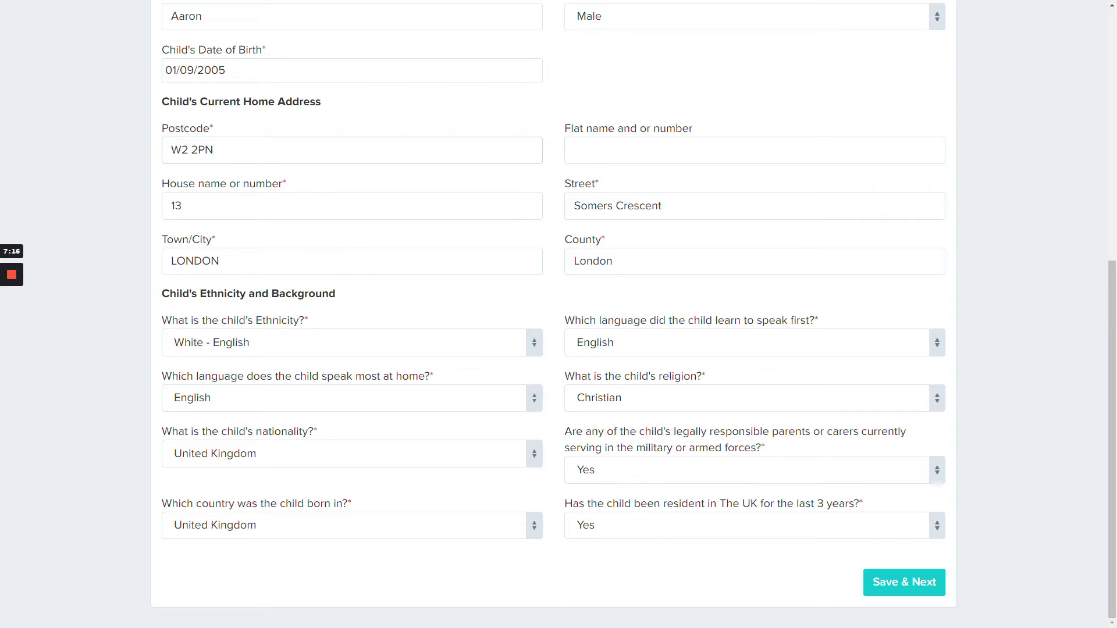
pyautogui.doubleClick(306, 321)
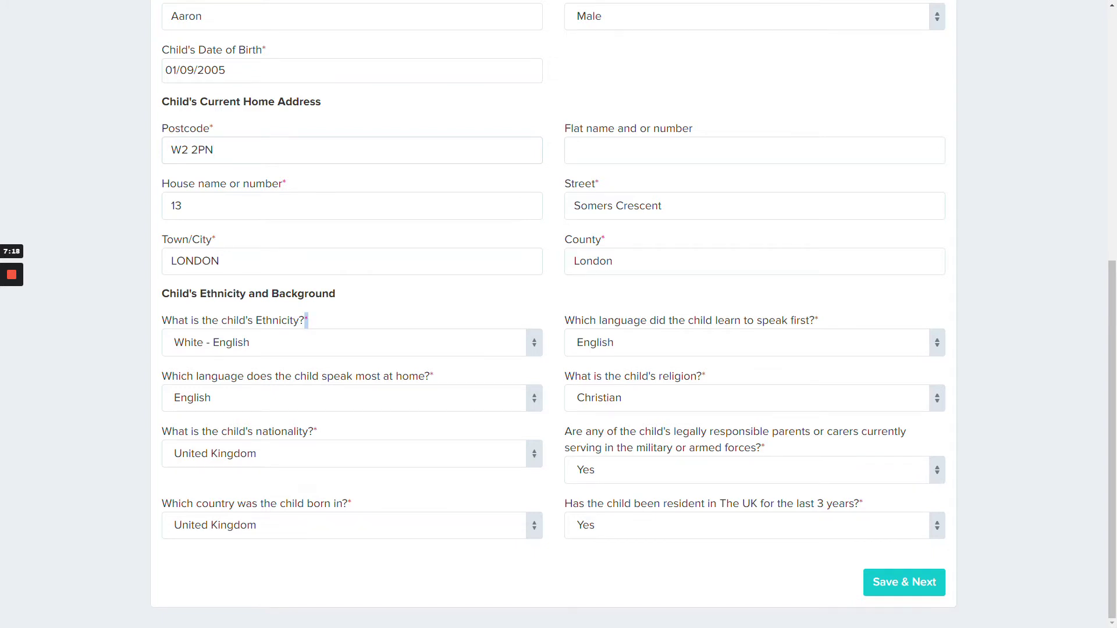